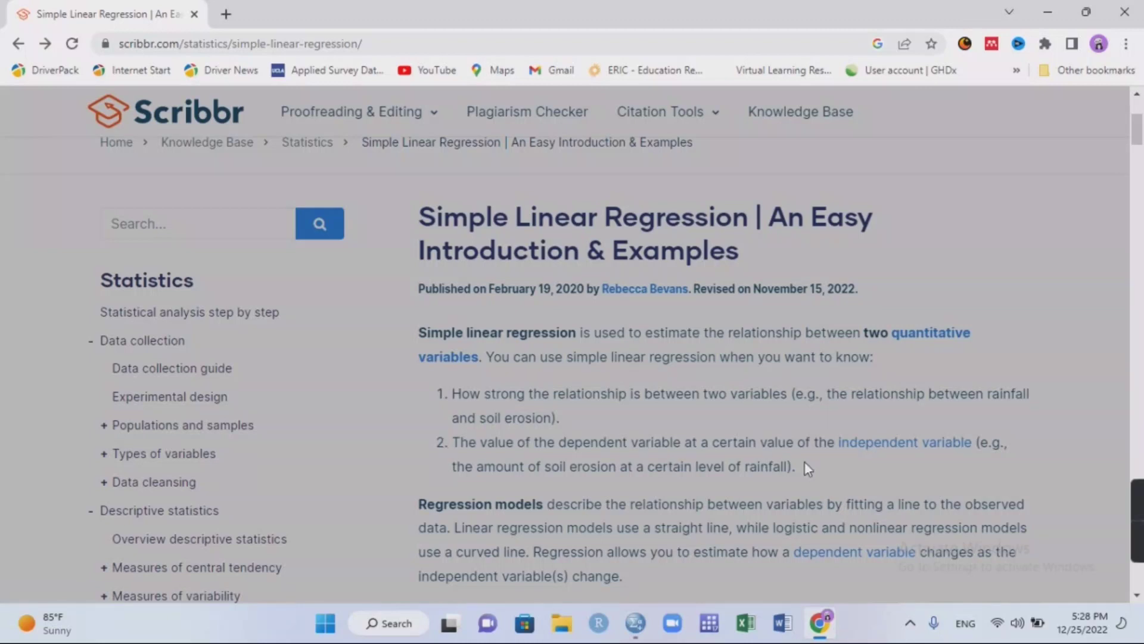
Step: Read the second listed use of simple linear regression, about the dependent variable's value at a certain independent variable value
{"action": "left_click_drag", "start_coordinate": [810, 469], "coordinate": [446, 446]}
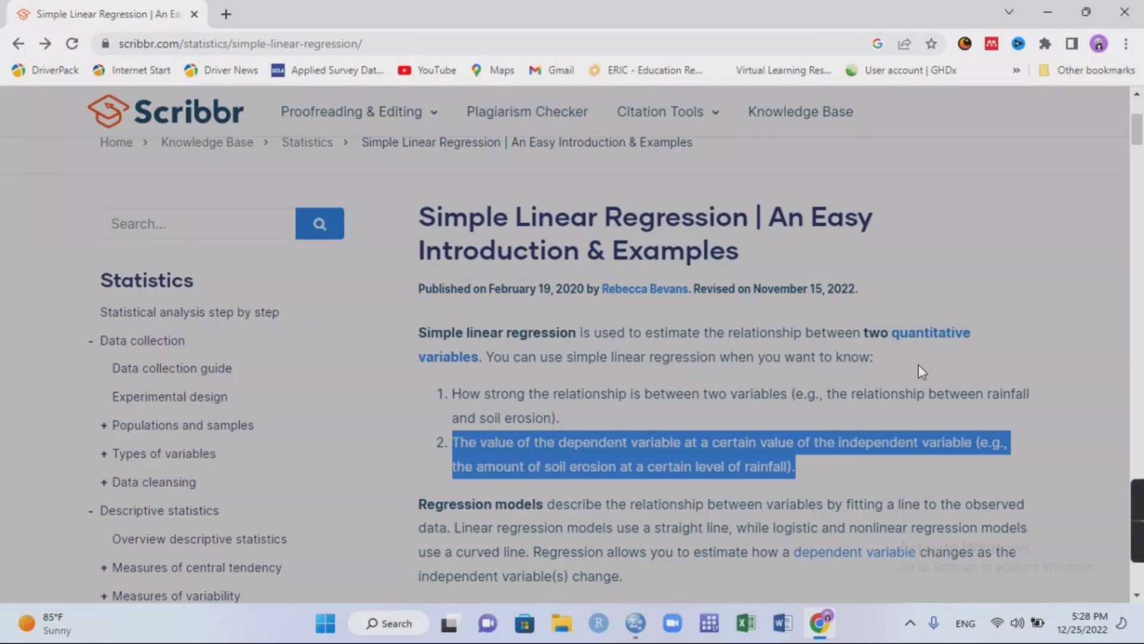
{"action": "left_click", "coordinate": [822, 472]}
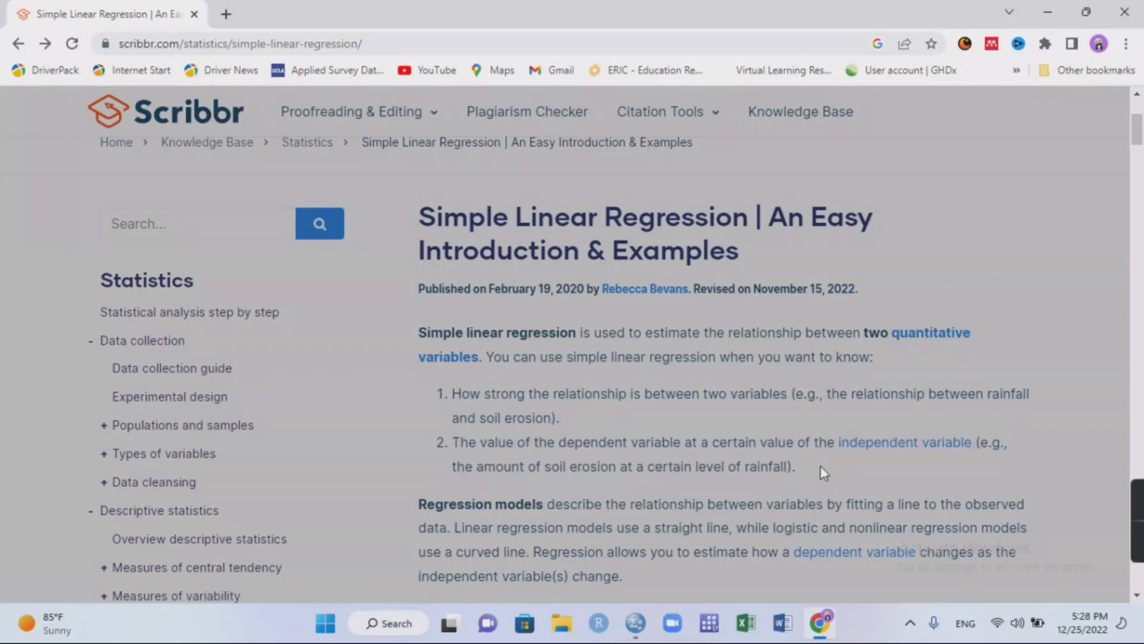
Step: Switch to the SPSS Data Editor and examine the Satisfaction, Age, Severity, SurgicalMedical and Anxiety columns one by one
{"action": "left_click", "coordinate": [636, 624]}
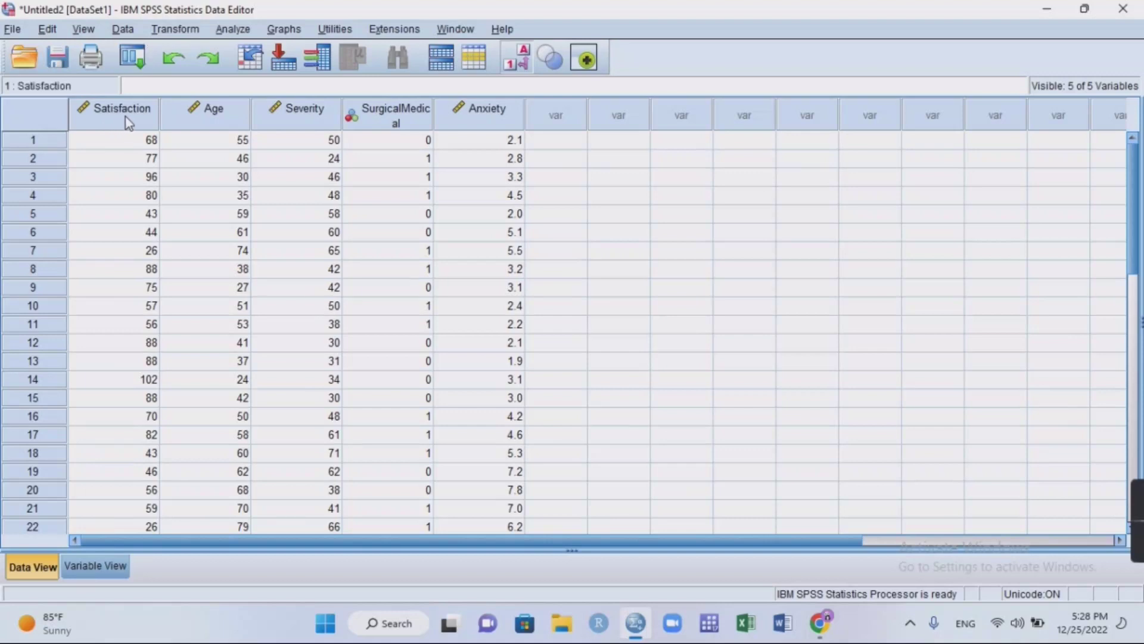
{"action": "left_click", "coordinate": [128, 122]}
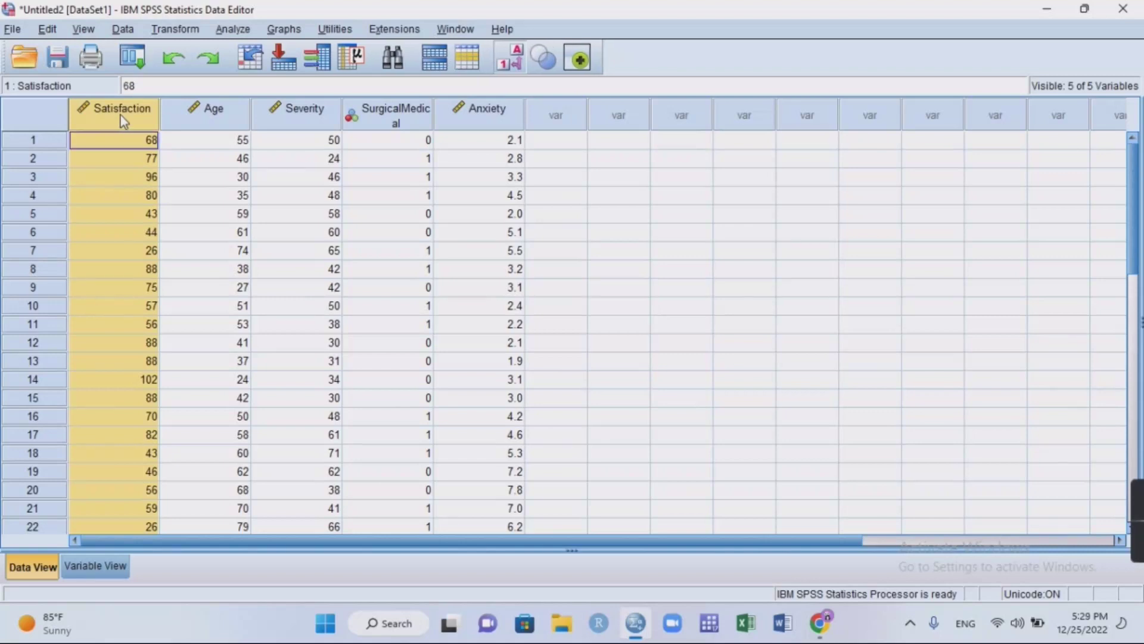
{"action": "left_click", "coordinate": [216, 116]}
{"action": "left_click", "coordinate": [279, 115]}
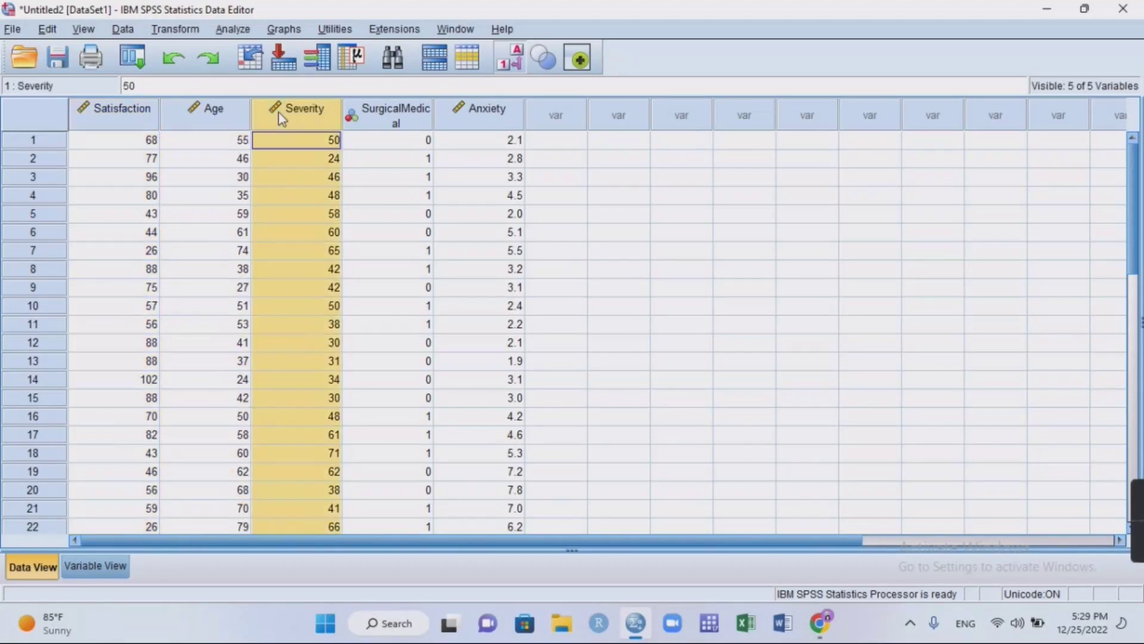
{"action": "left_click", "coordinate": [374, 115]}
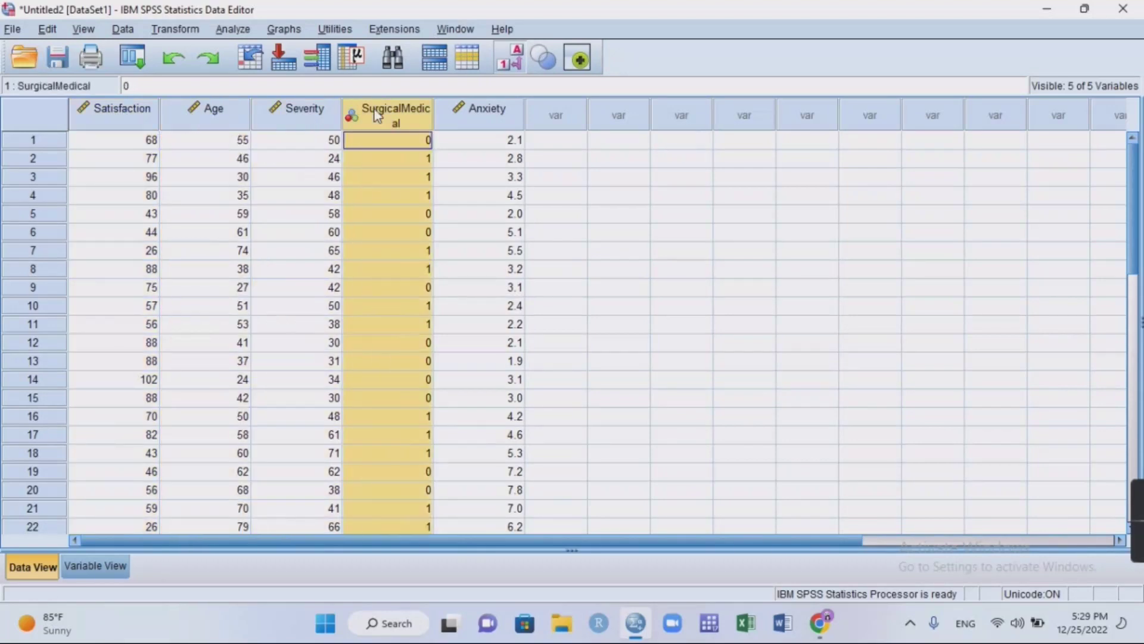
{"action": "left_click", "coordinate": [469, 110]}
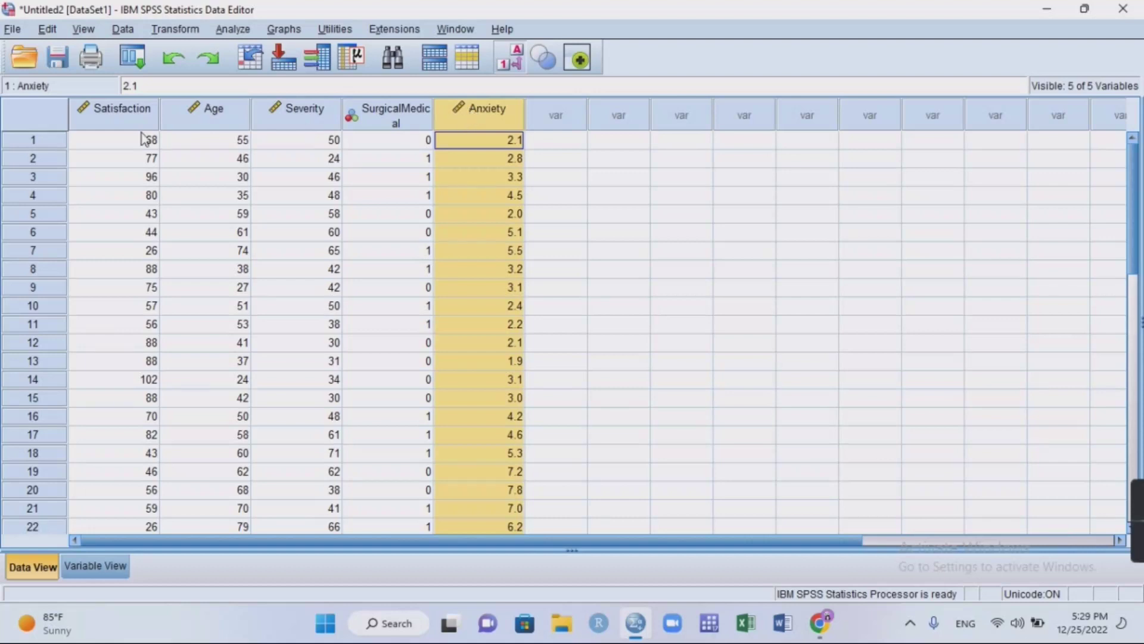
Step: Examine the Satisfaction and Age columns as the pair of variables for the simple linear regression
{"action": "left_click", "coordinate": [123, 128]}
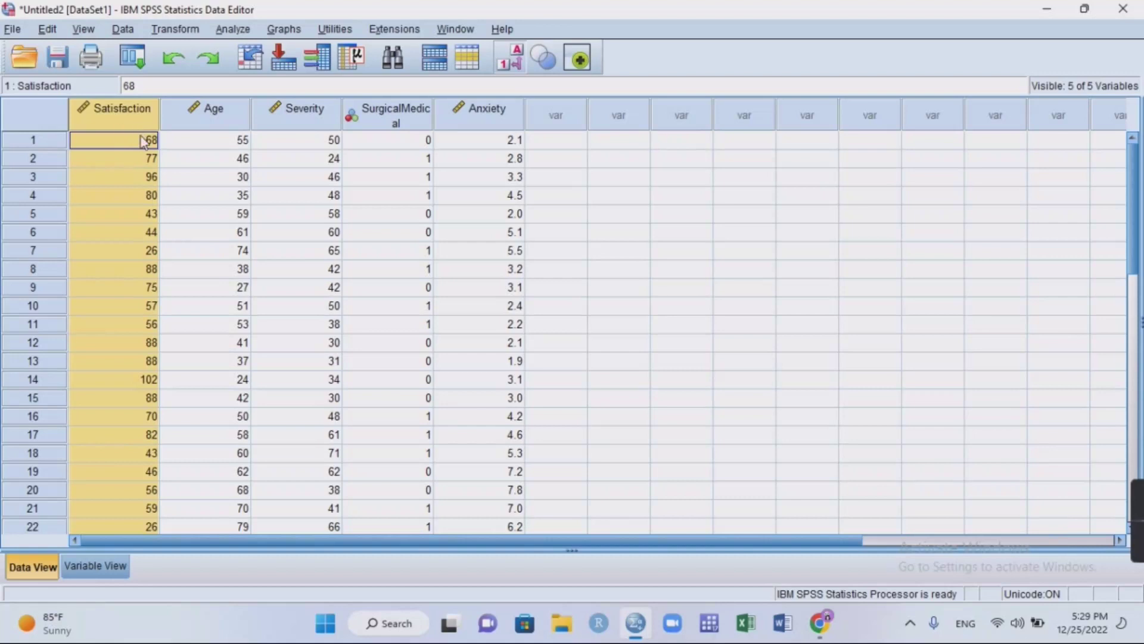
{"action": "left_click", "coordinate": [213, 116]}
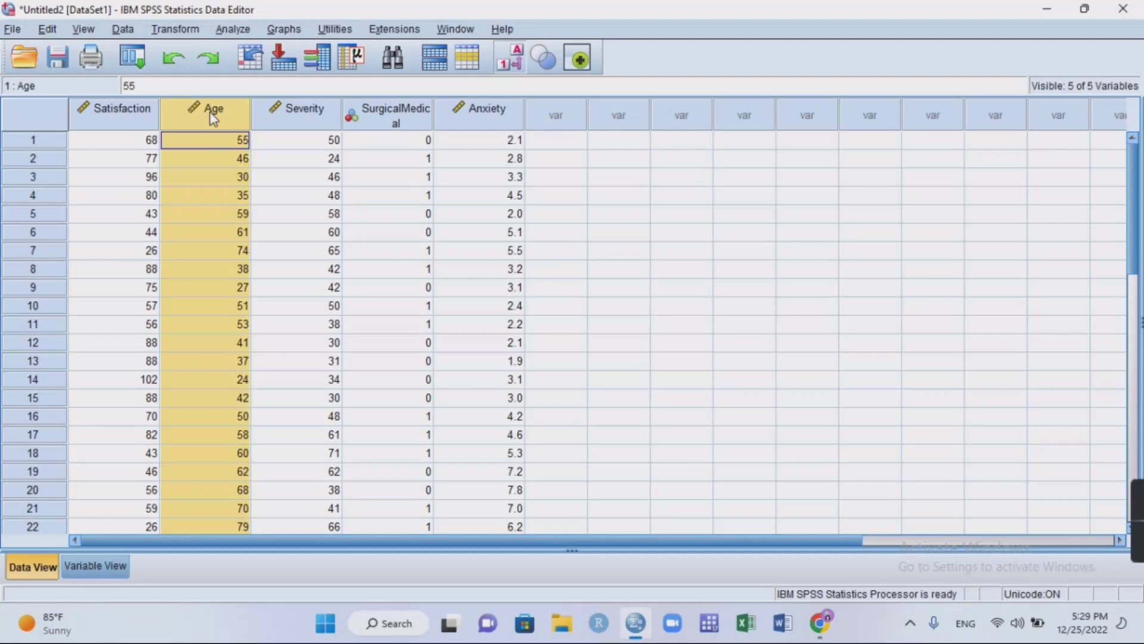
{"action": "left_click", "coordinate": [138, 114]}
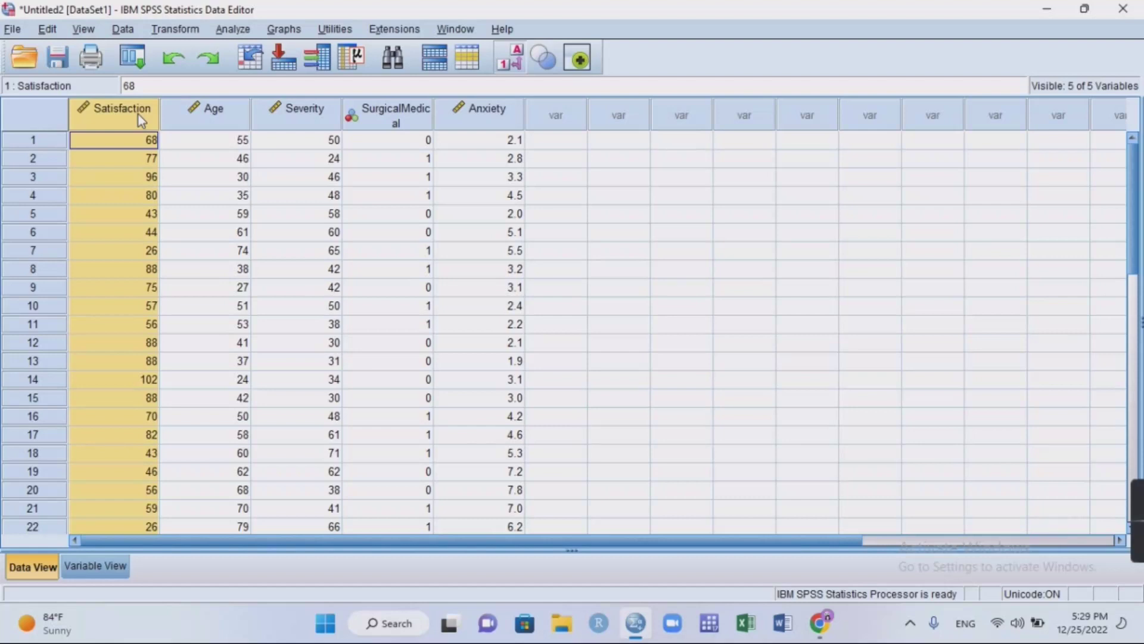
{"action": "left_click", "coordinate": [211, 114]}
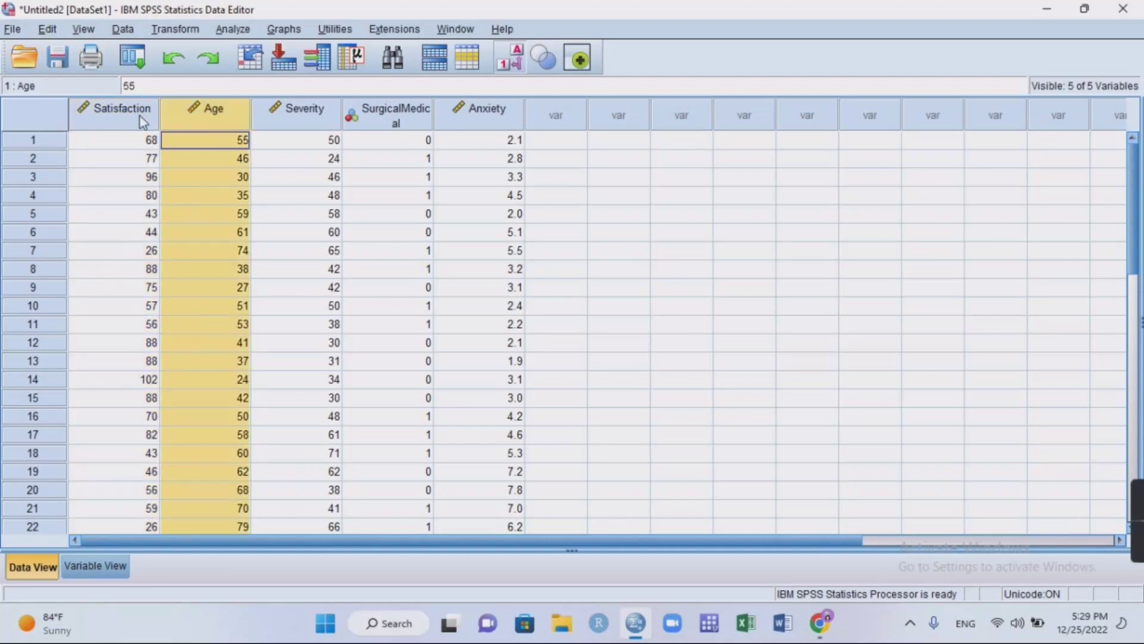
{"action": "left_click", "coordinate": [116, 117]}
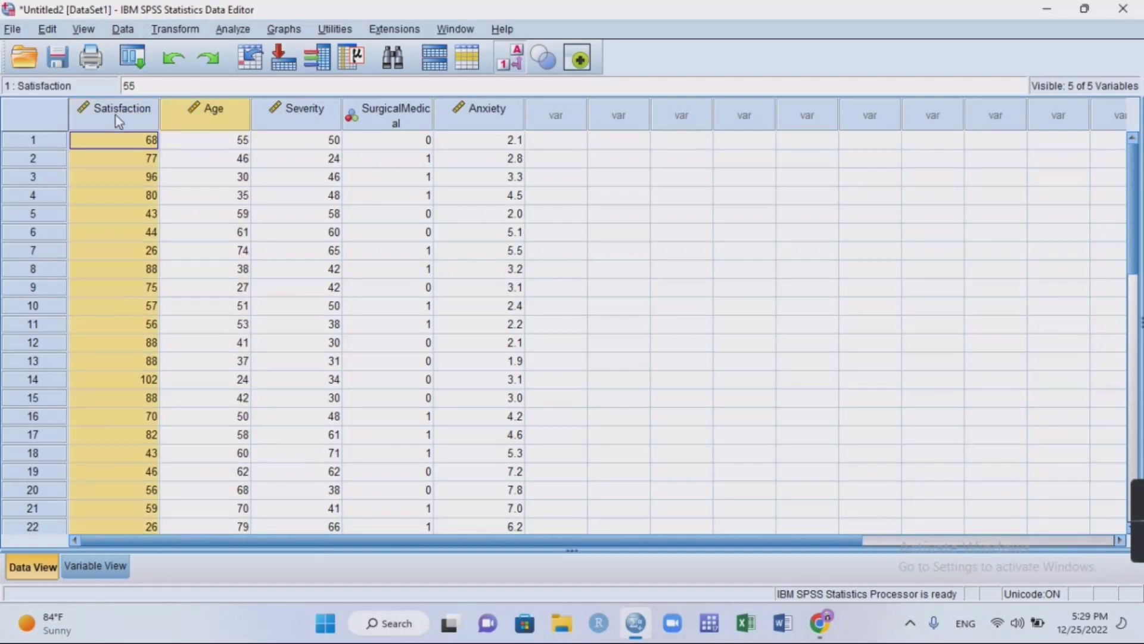
{"action": "left_click", "coordinate": [213, 113]}
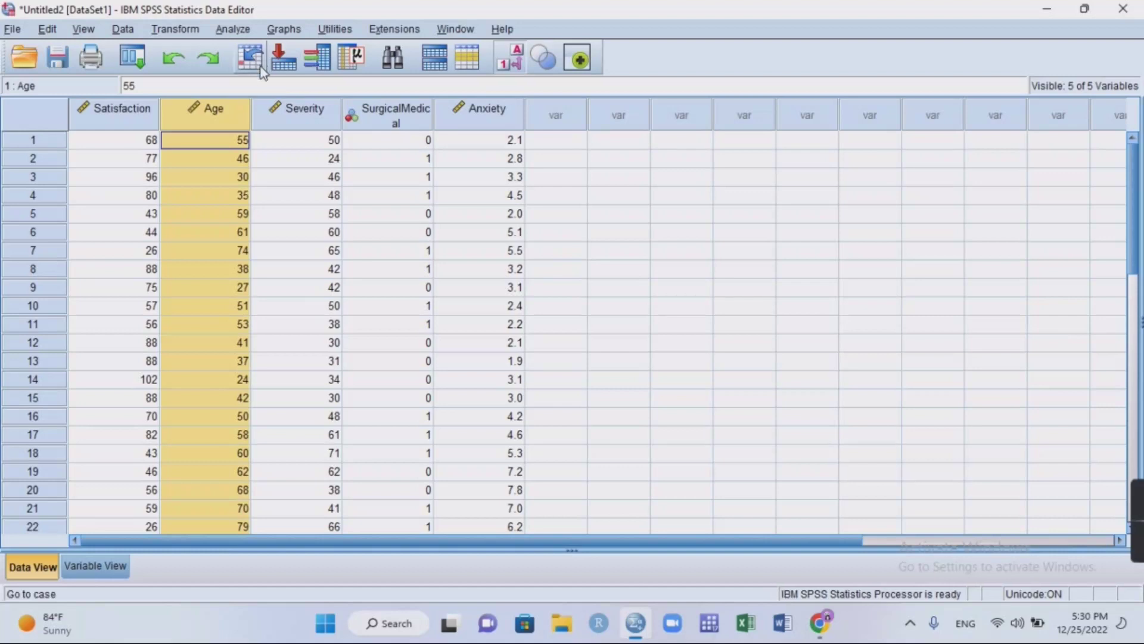
Step: Create a simple scatterplot with Satisfaction on the Y axis and Age on the X axis
{"action": "left_click", "coordinate": [283, 31]}
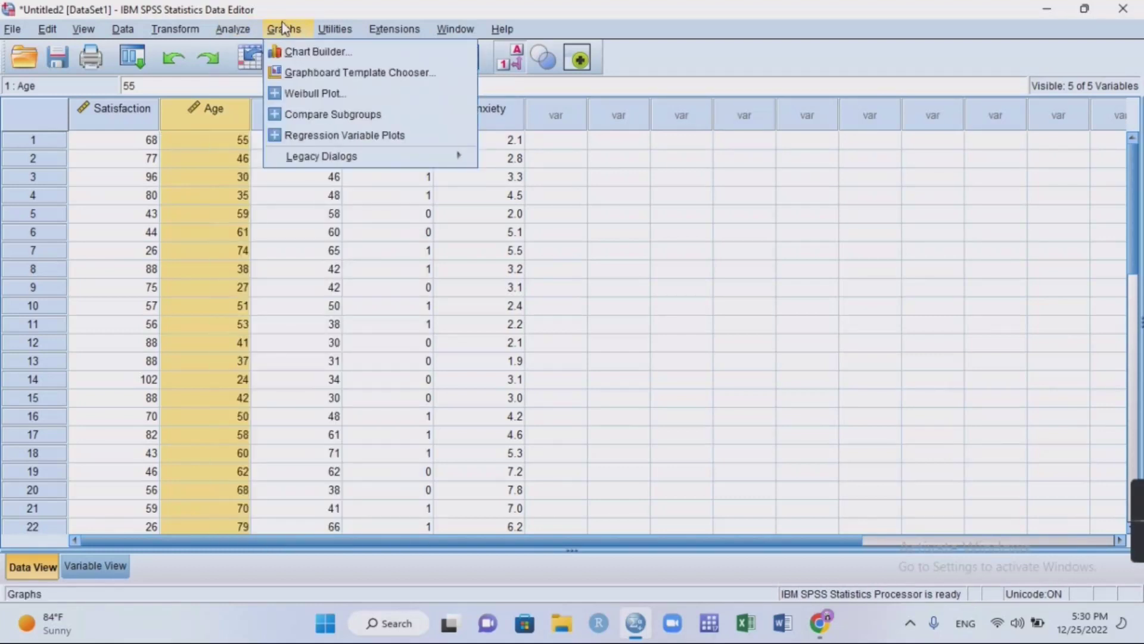
{"action": "mouse_move", "coordinate": [359, 163]}
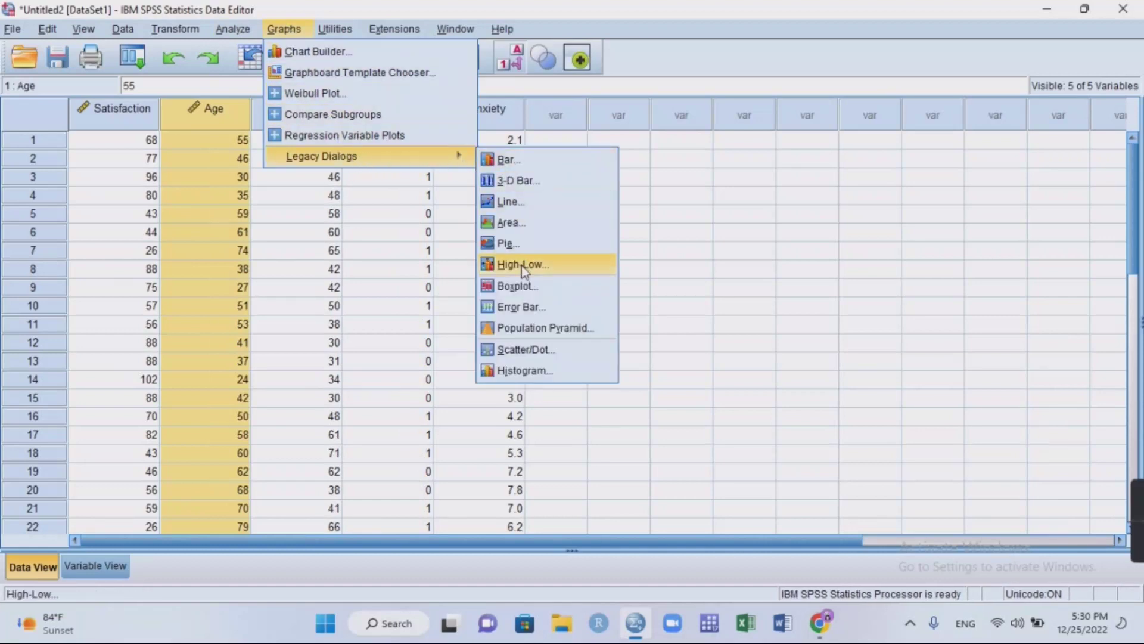
{"action": "left_click", "coordinate": [520, 350]}
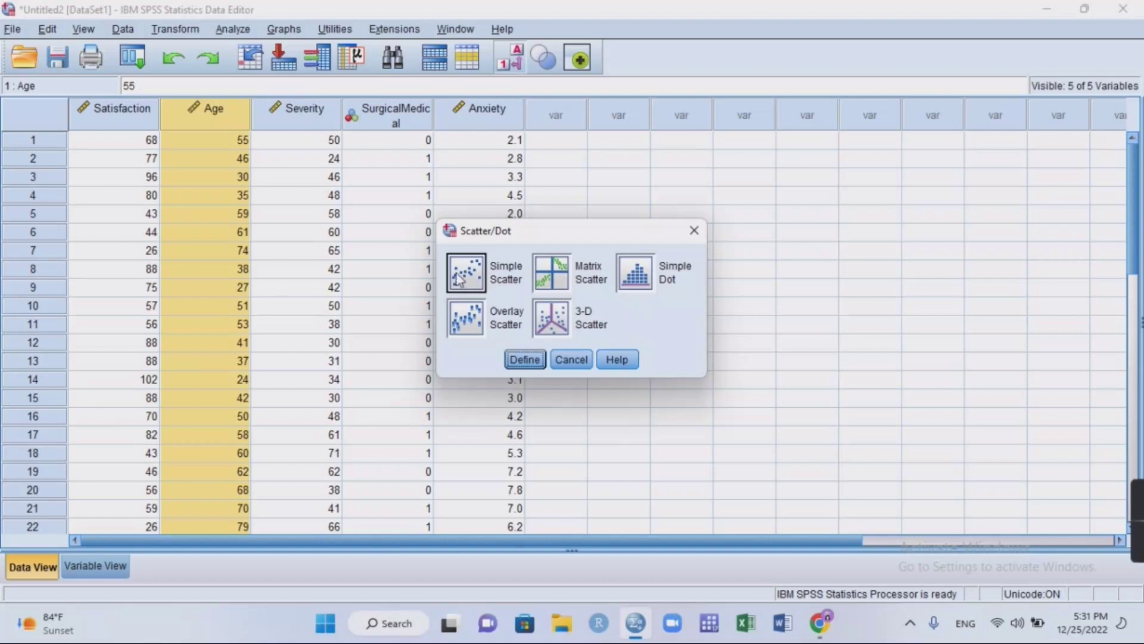
{"action": "left_click", "coordinate": [474, 285]}
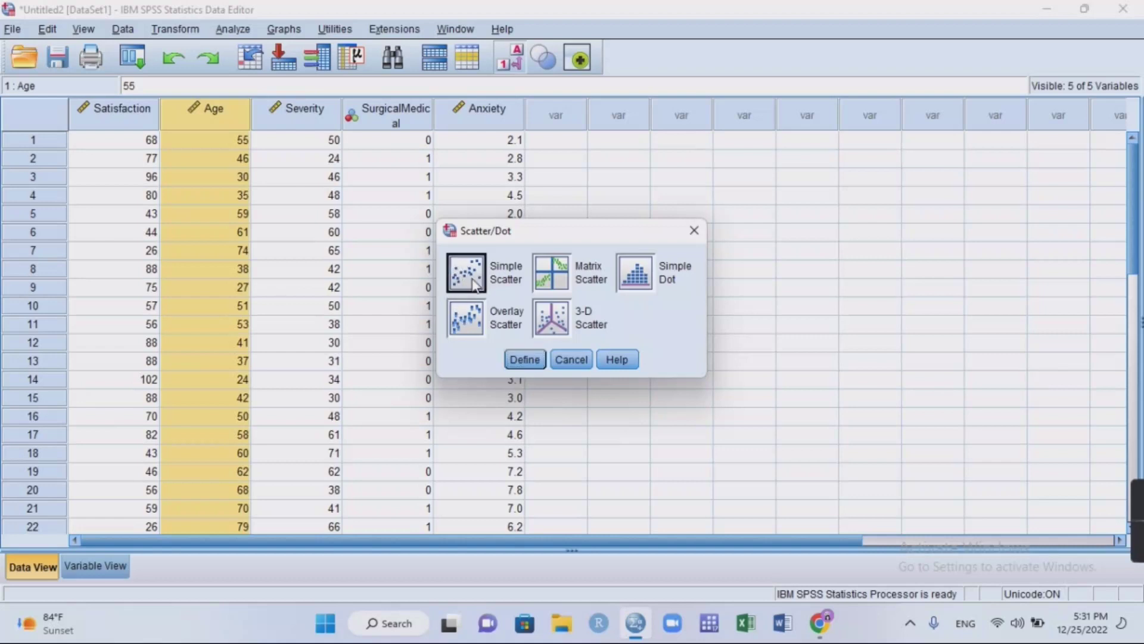
{"action": "left_click", "coordinate": [519, 361]}
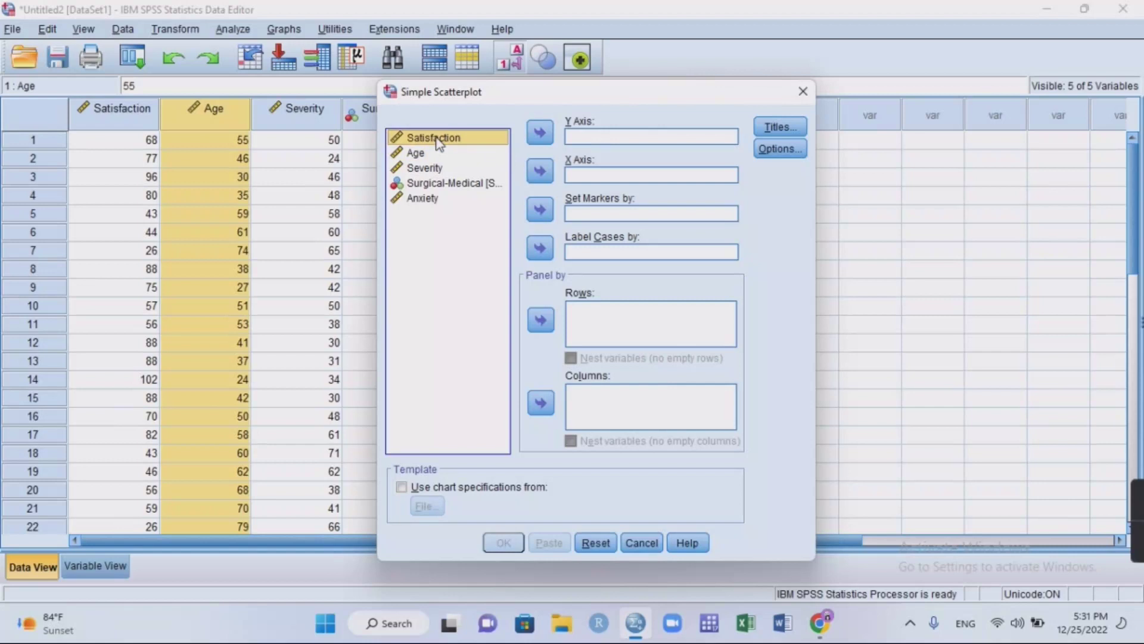
{"action": "left_click", "coordinate": [539, 133]}
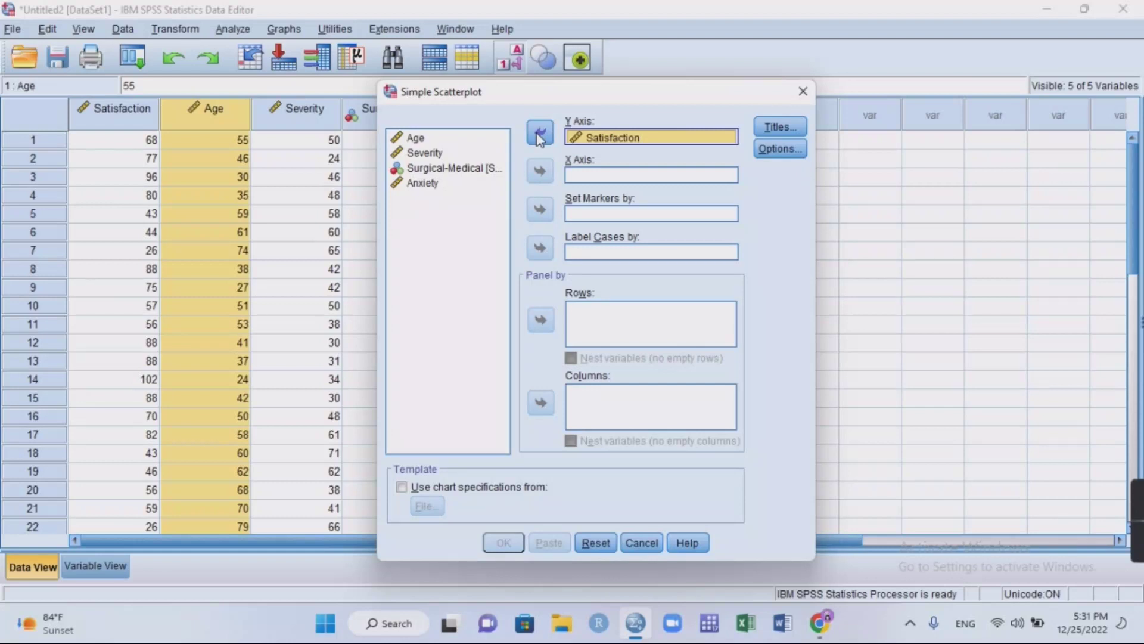
{"action": "left_click", "coordinate": [435, 143]}
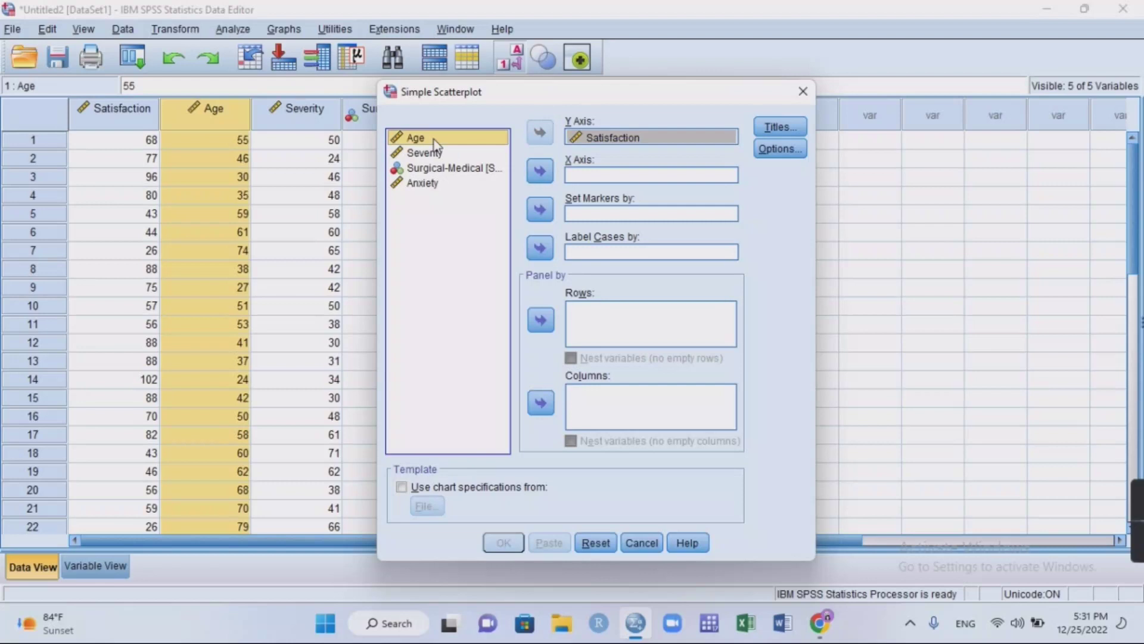
{"action": "left_click", "coordinate": [540, 172]}
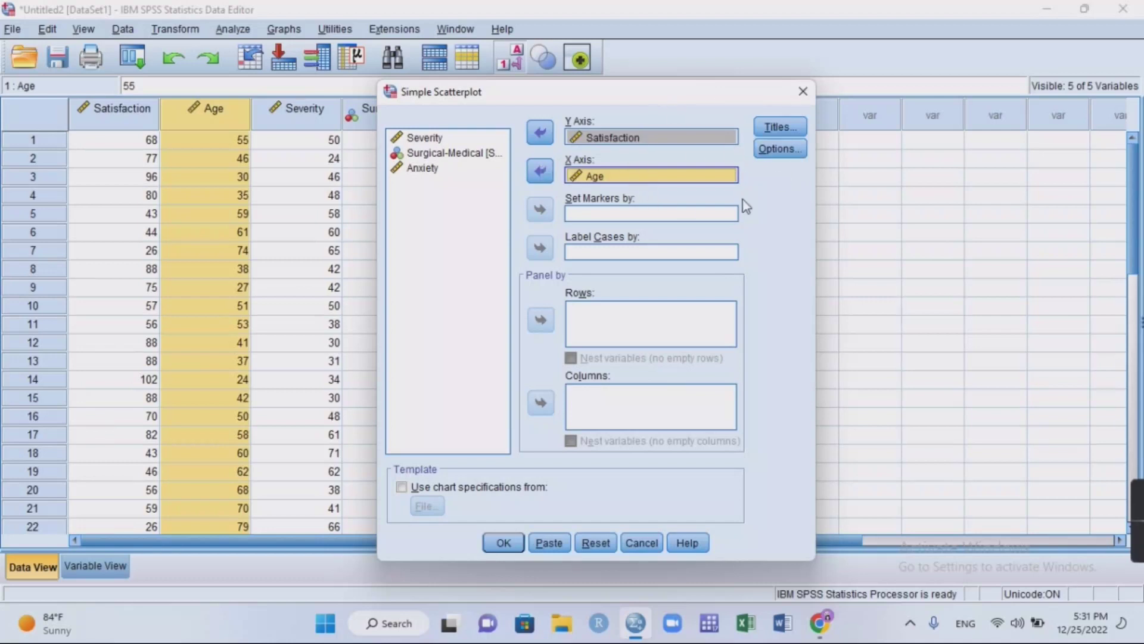
{"action": "left_click", "coordinate": [502, 543]}
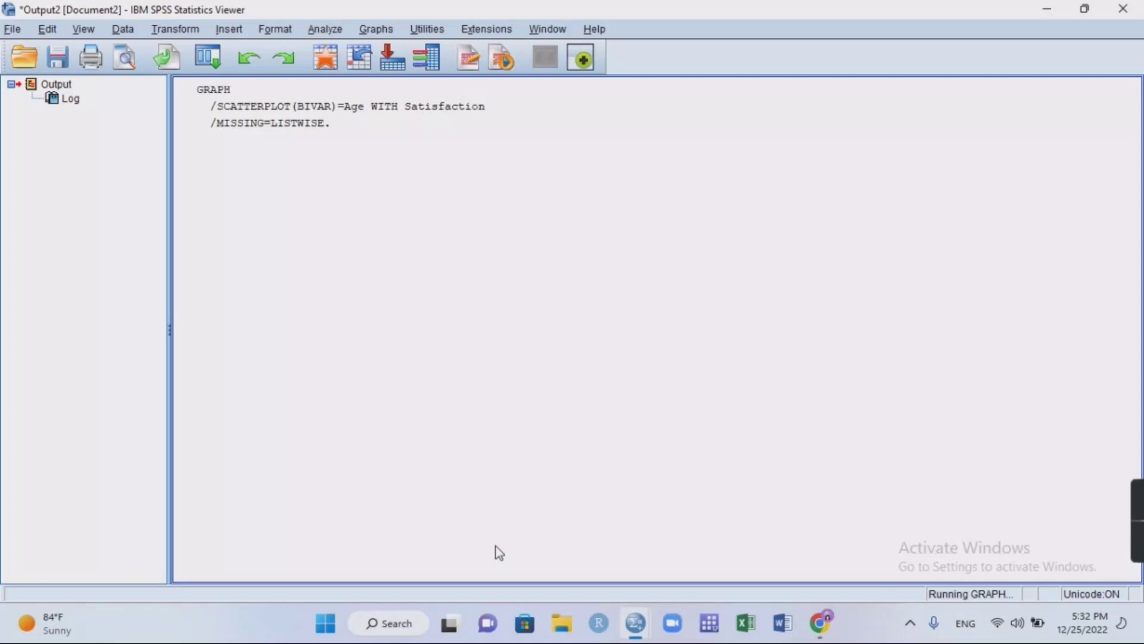
Step: Check the output document for the scatterplot, resizing its window and maximizing it again
{"action": "left_click", "coordinate": [636, 632]}
{"action": "left_click", "coordinate": [528, 536]}
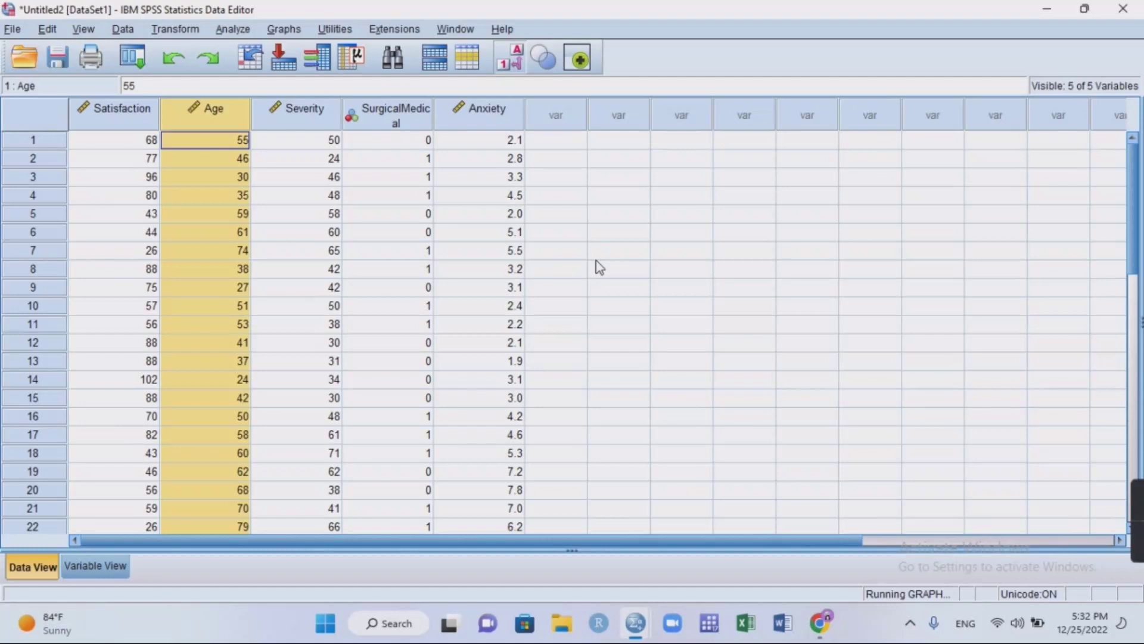
{"action": "mouse_move", "coordinate": [637, 626]}
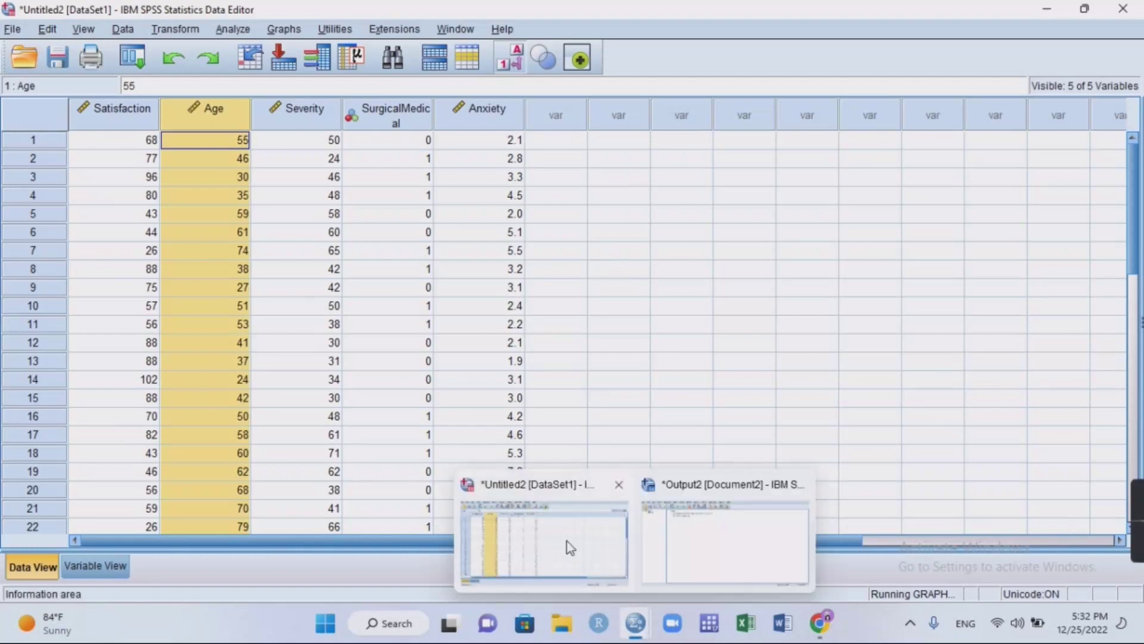
{"action": "left_click", "coordinate": [725, 522]}
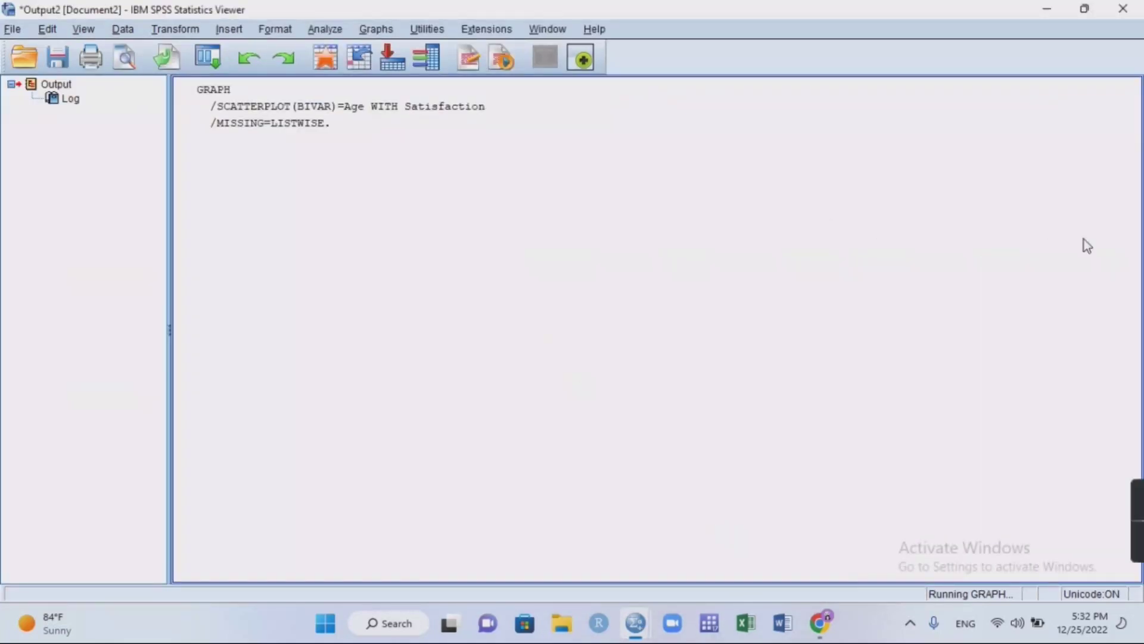
{"action": "left_click", "coordinate": [1085, 9]}
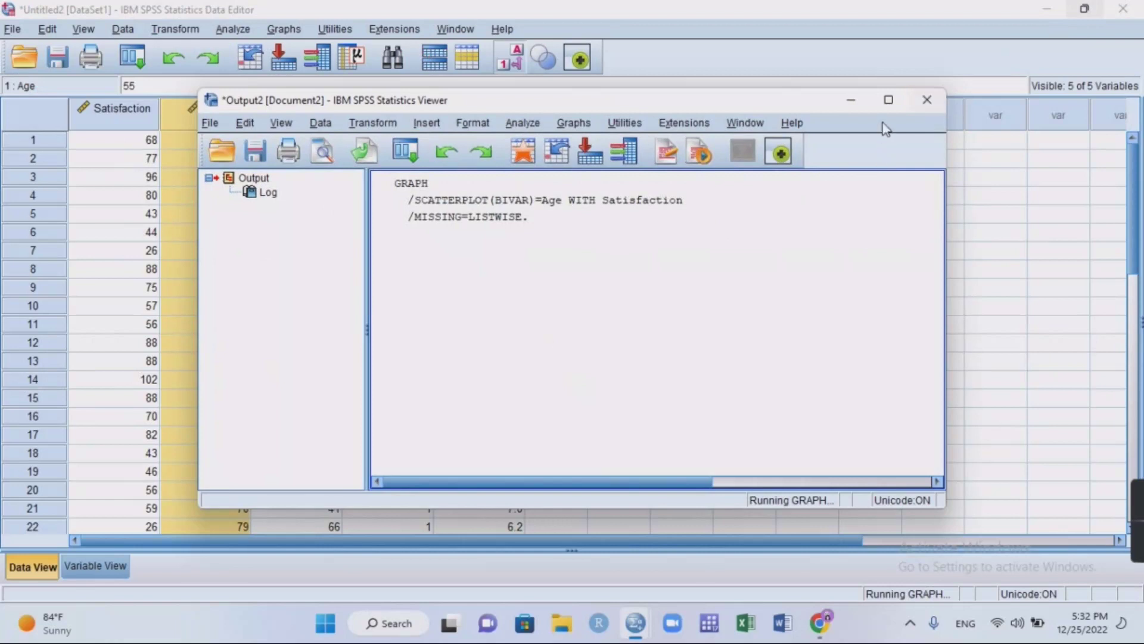
{"action": "left_click", "coordinate": [886, 101]}
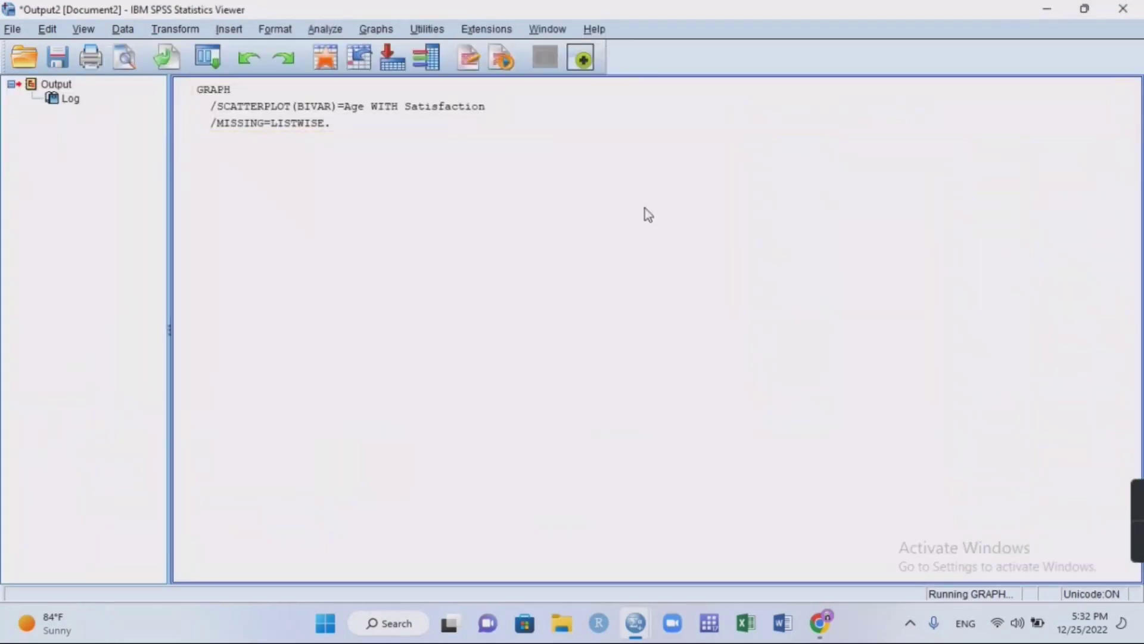
Step: Return to the dataset and run the simple scatterplot of Satisfaction against Age again with the same settings
{"action": "mouse_move", "coordinate": [633, 623]}
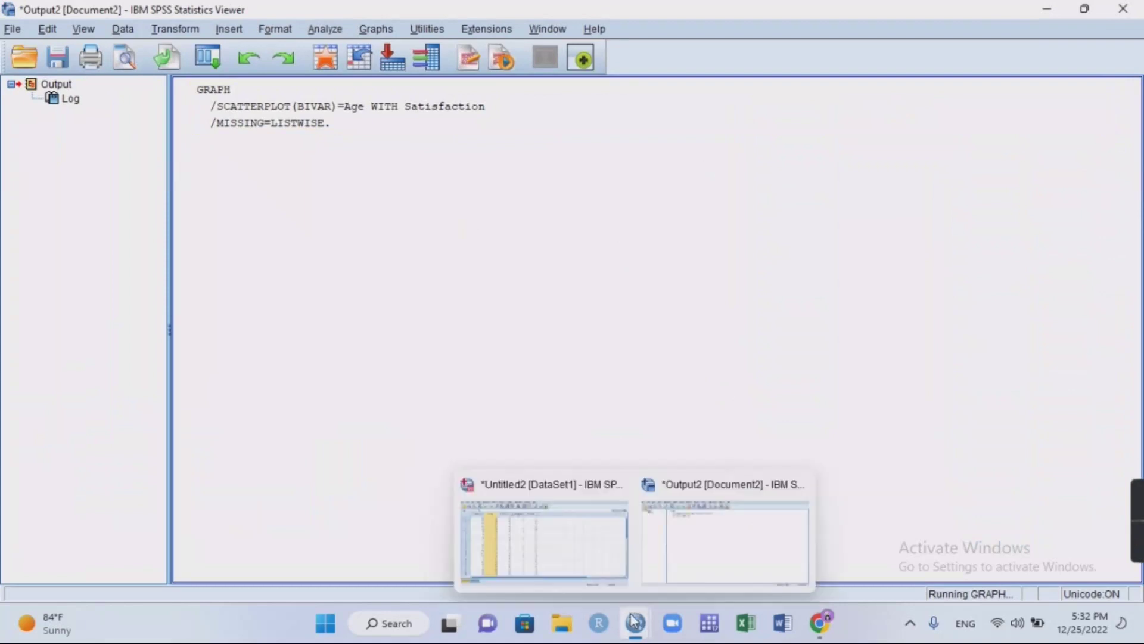
{"action": "left_click", "coordinate": [544, 539]}
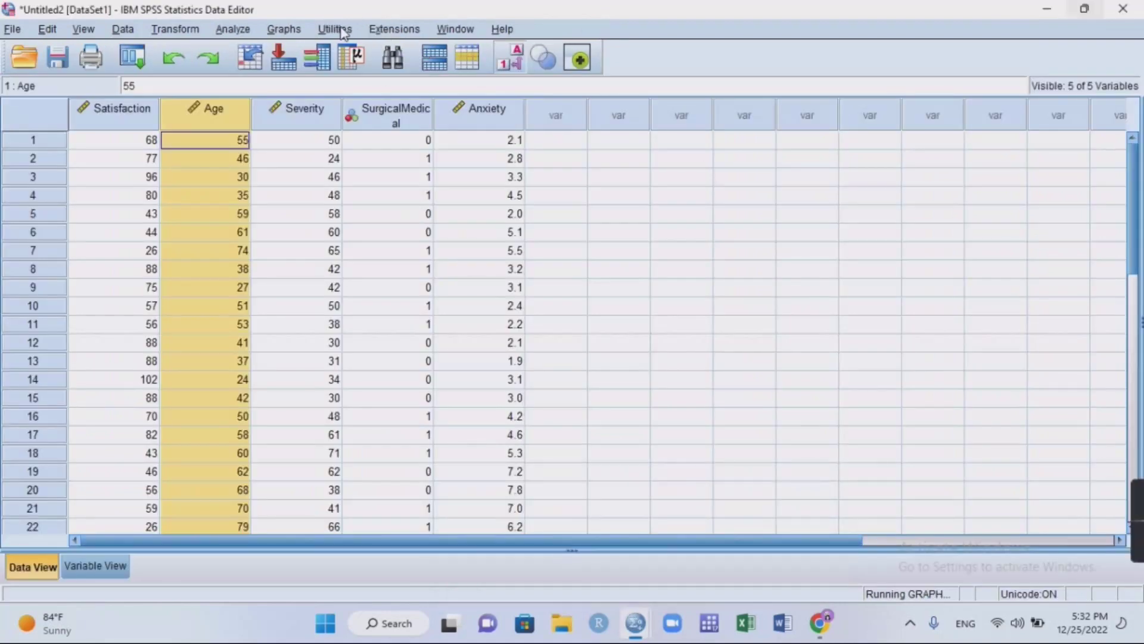
{"action": "left_click", "coordinate": [287, 30]}
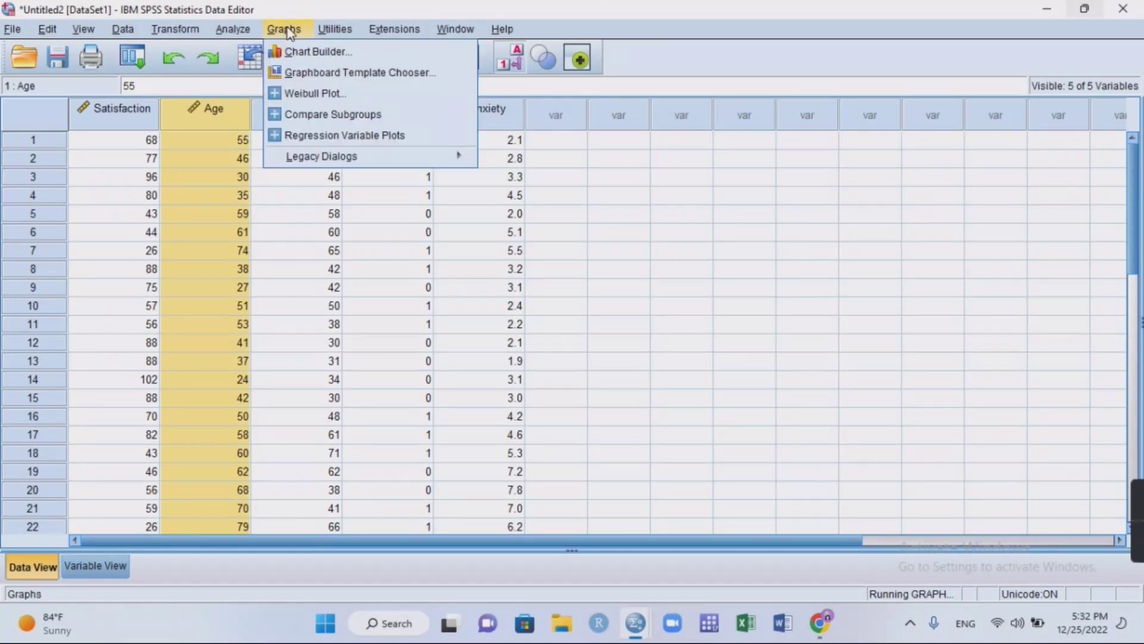
{"action": "mouse_move", "coordinate": [323, 159]}
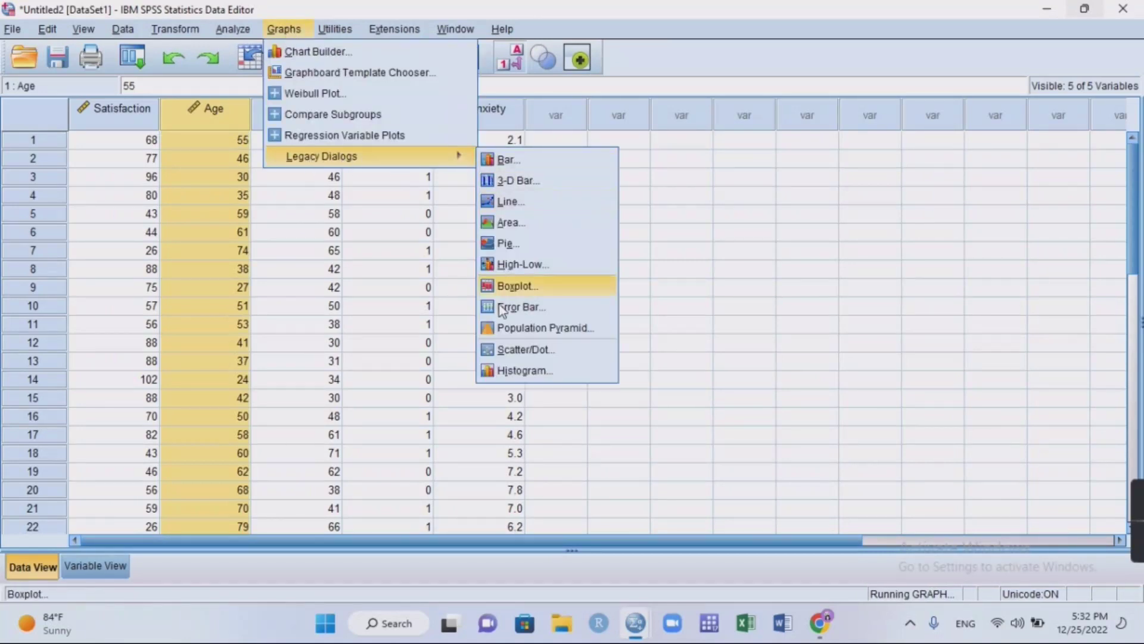
{"action": "left_click", "coordinate": [513, 351]}
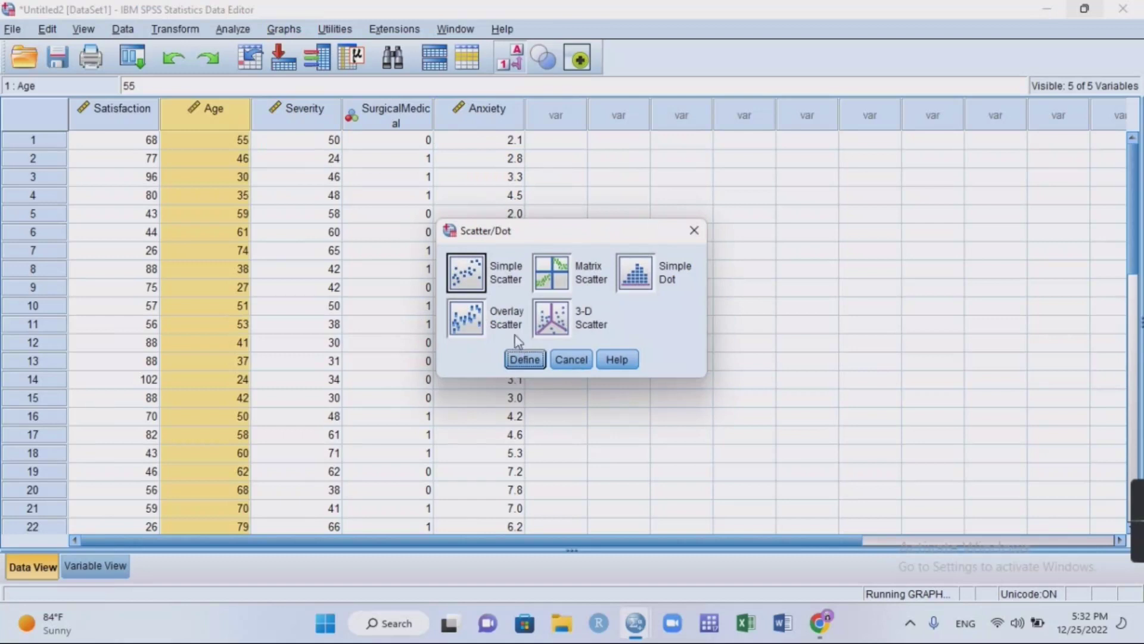
{"action": "left_click", "coordinate": [530, 362]}
{"action": "left_click", "coordinate": [503, 543]}
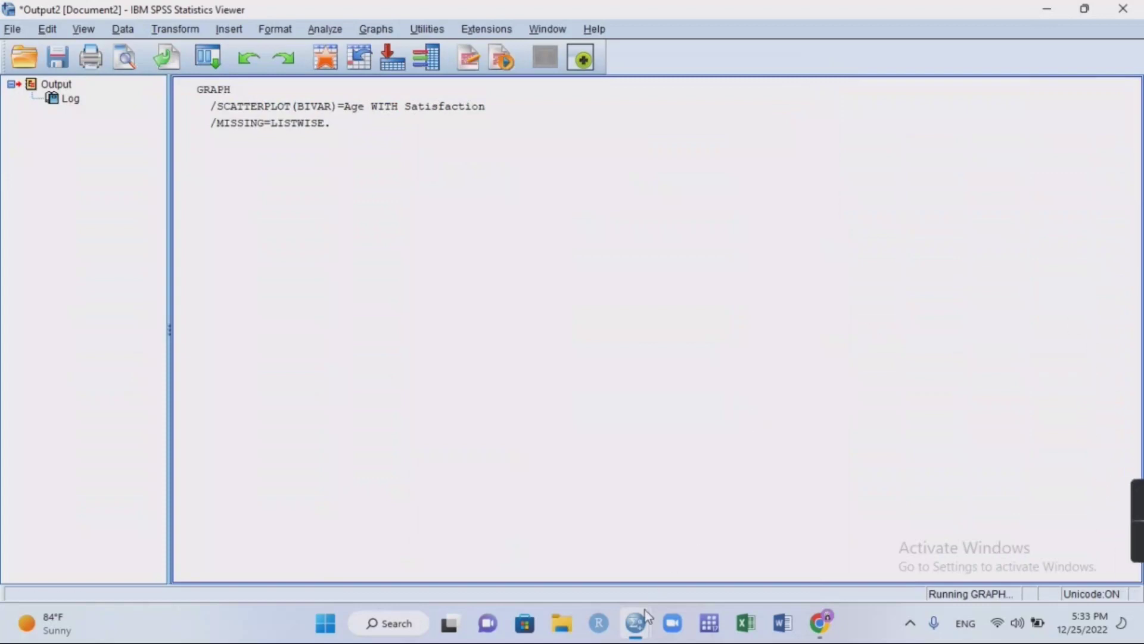
Step: Inspect the output document again and select the log entry with the scatterplot syntax
{"action": "mouse_move", "coordinate": [635, 619]}
{"action": "left_click", "coordinate": [703, 562]}
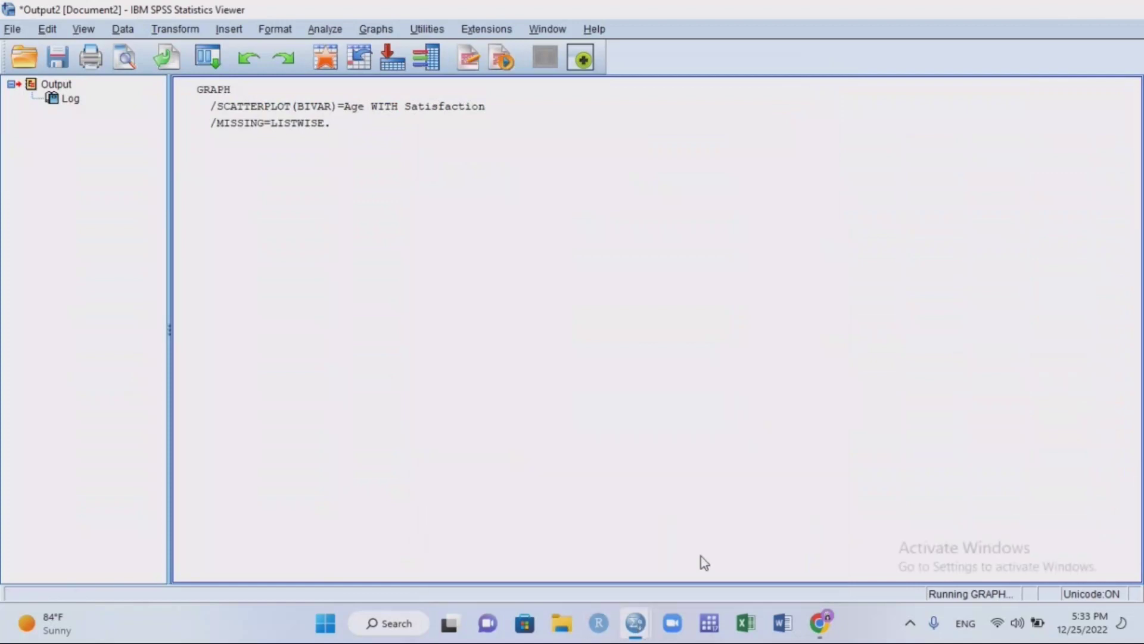
{"action": "left_click", "coordinate": [354, 114]}
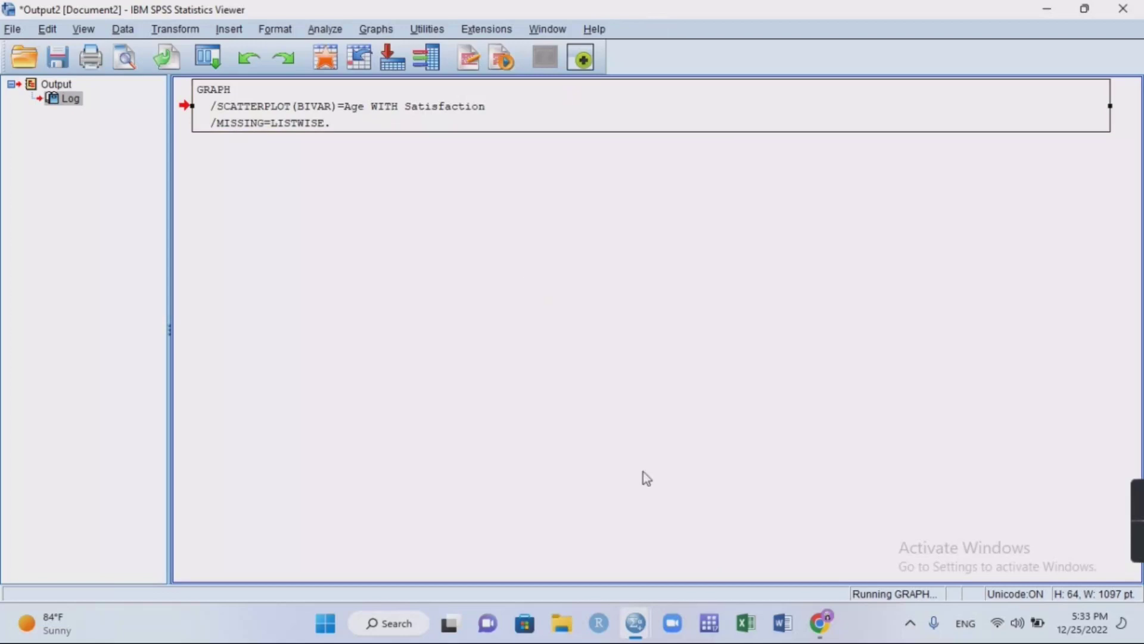
Step: Resize and re-maximize the output document, bring it to the front and examine the first scatterplot of Satisfaction against Age
{"action": "left_click", "coordinate": [1087, 11]}
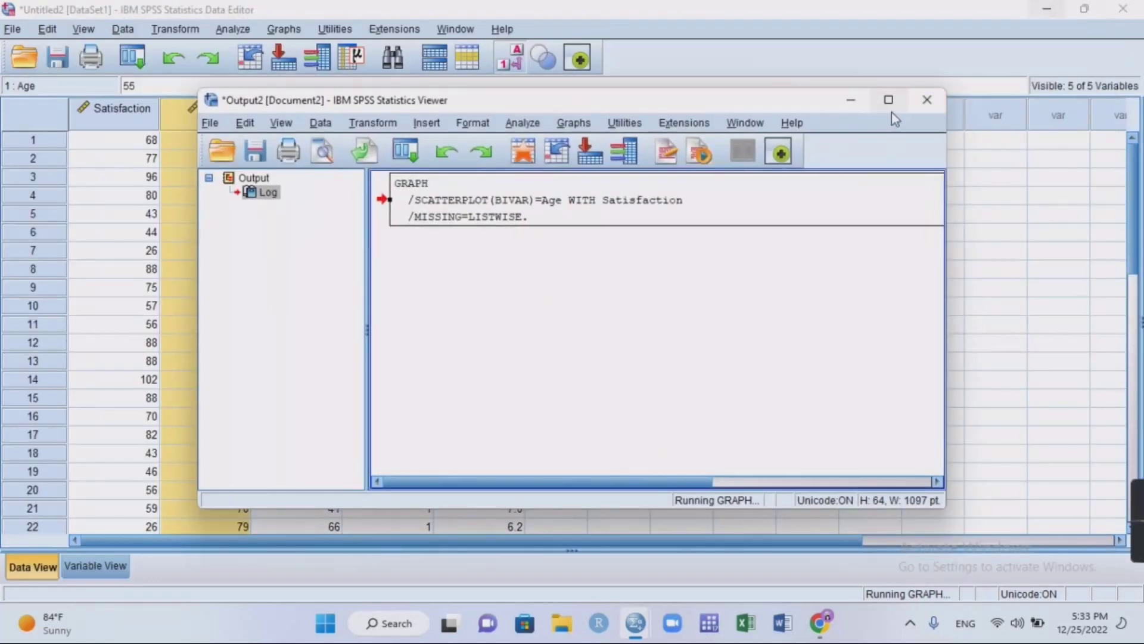
{"action": "left_click", "coordinate": [888, 100]}
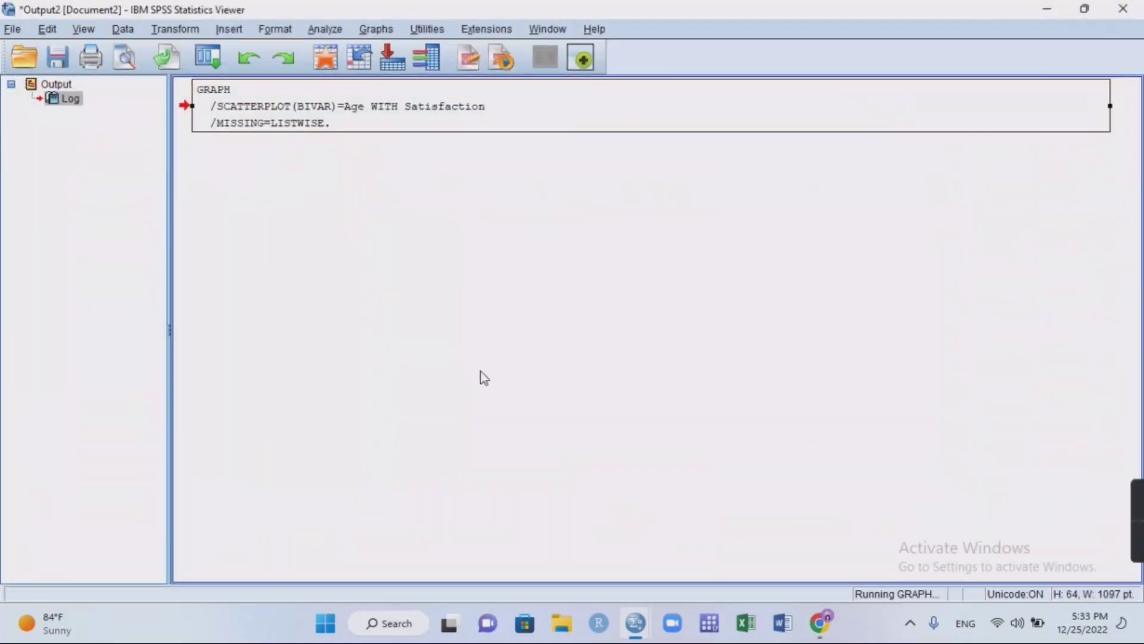
{"action": "mouse_move", "coordinate": [638, 623]}
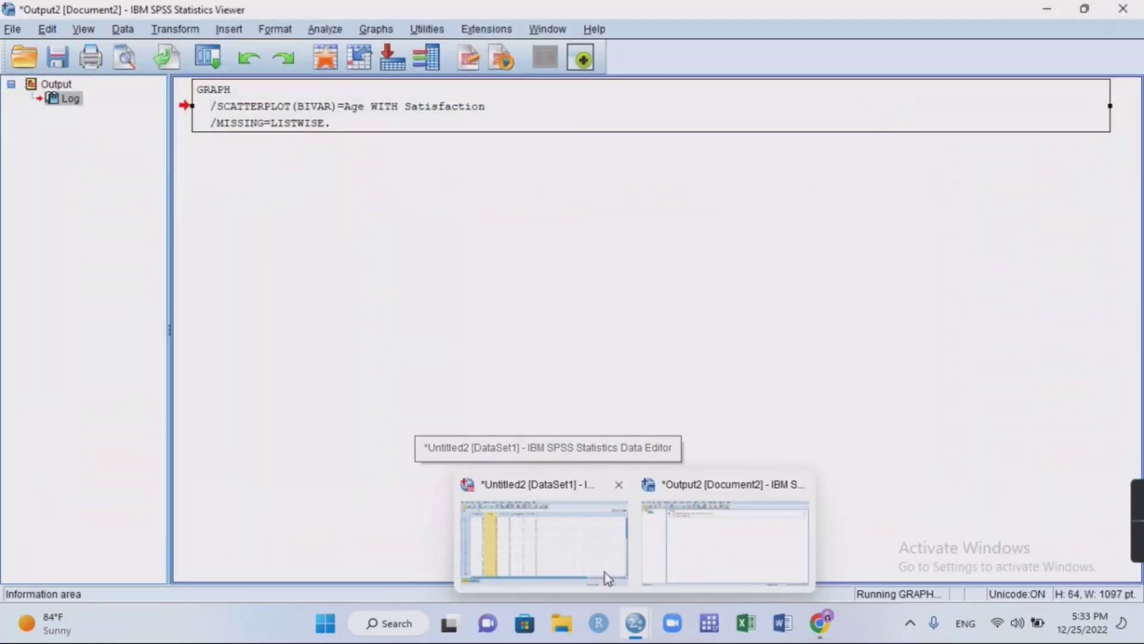
{"action": "mouse_move", "coordinate": [600, 570]}
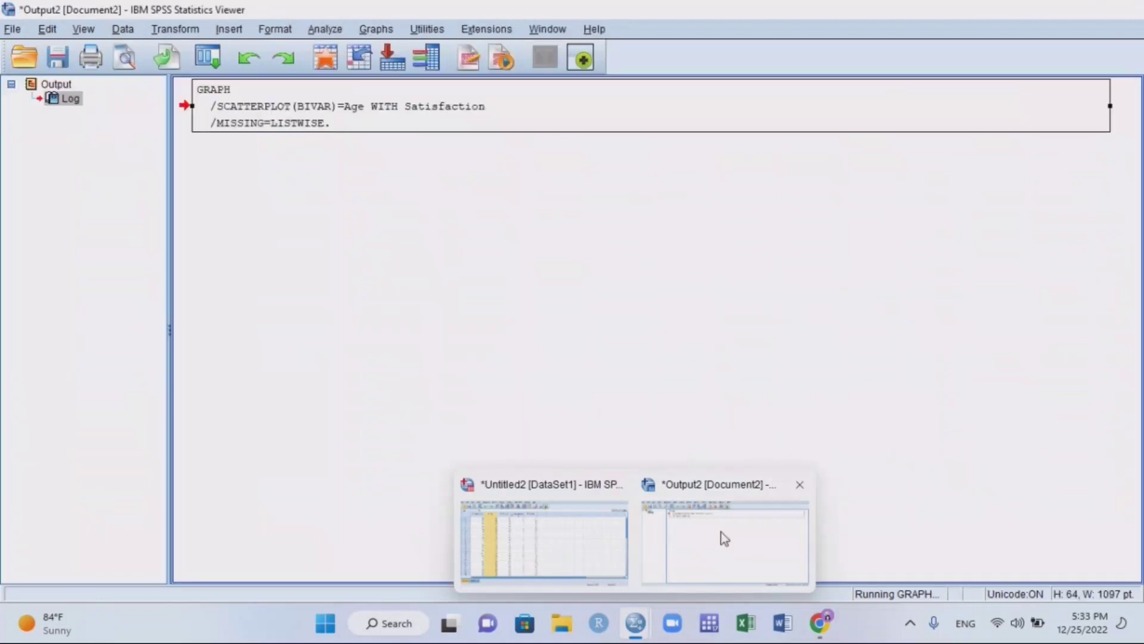
{"action": "left_click", "coordinate": [724, 538]}
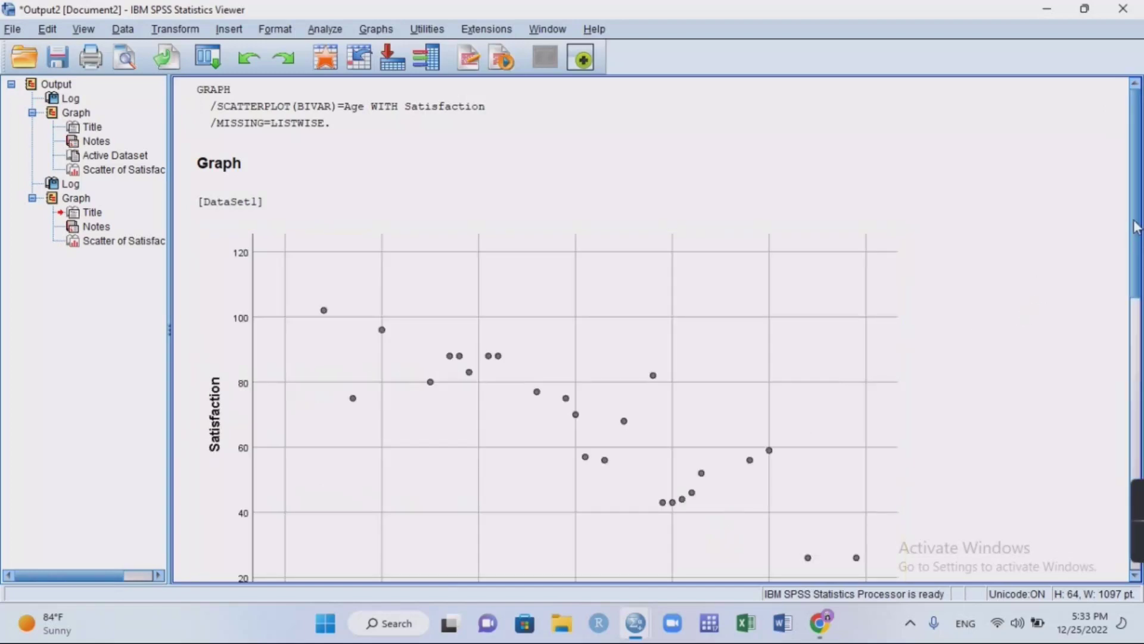
{"action": "scroll", "coordinate": [1135, 226], "scroll_direction": "down", "scroll_amount": 3}
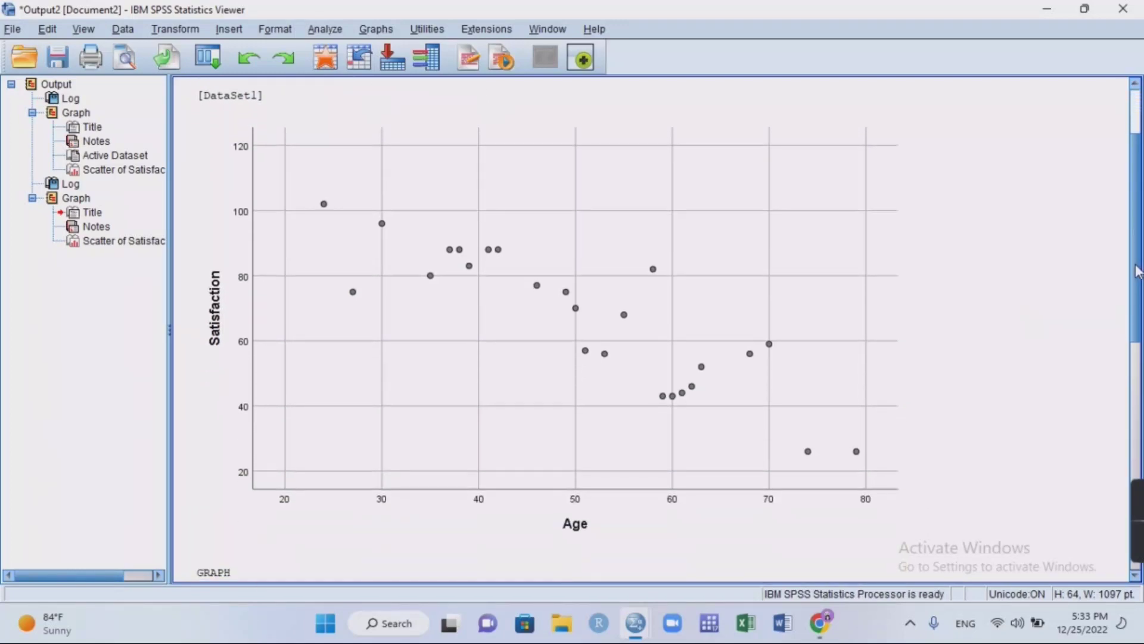
Step: Open the first scatterplot of Satisfaction against Age in the Chart Editor and move the editor window so the whole window is visible
{"action": "left_click", "coordinate": [522, 342]}
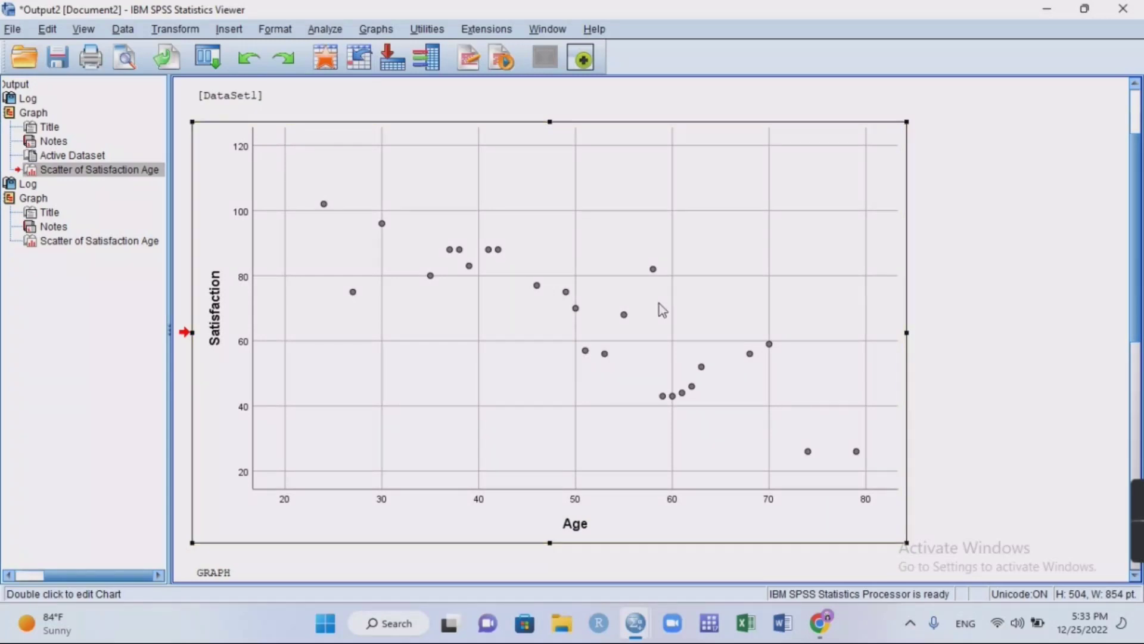
{"action": "double_click", "coordinate": [513, 317]}
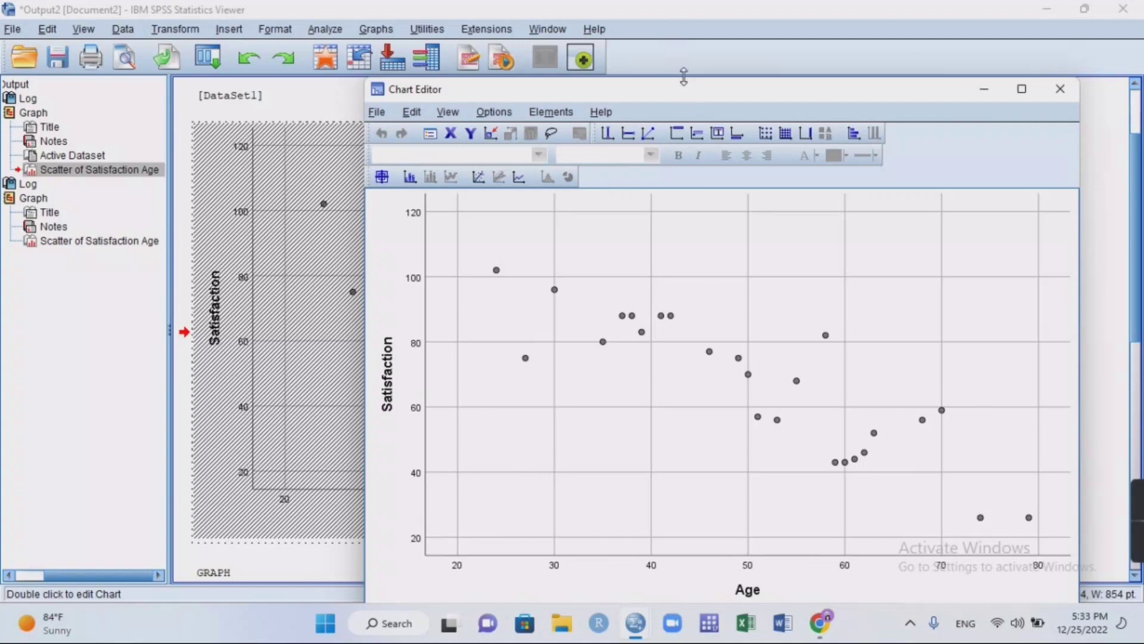
{"action": "left_click_drag", "start_coordinate": [684, 81], "coordinate": [685, 146]}
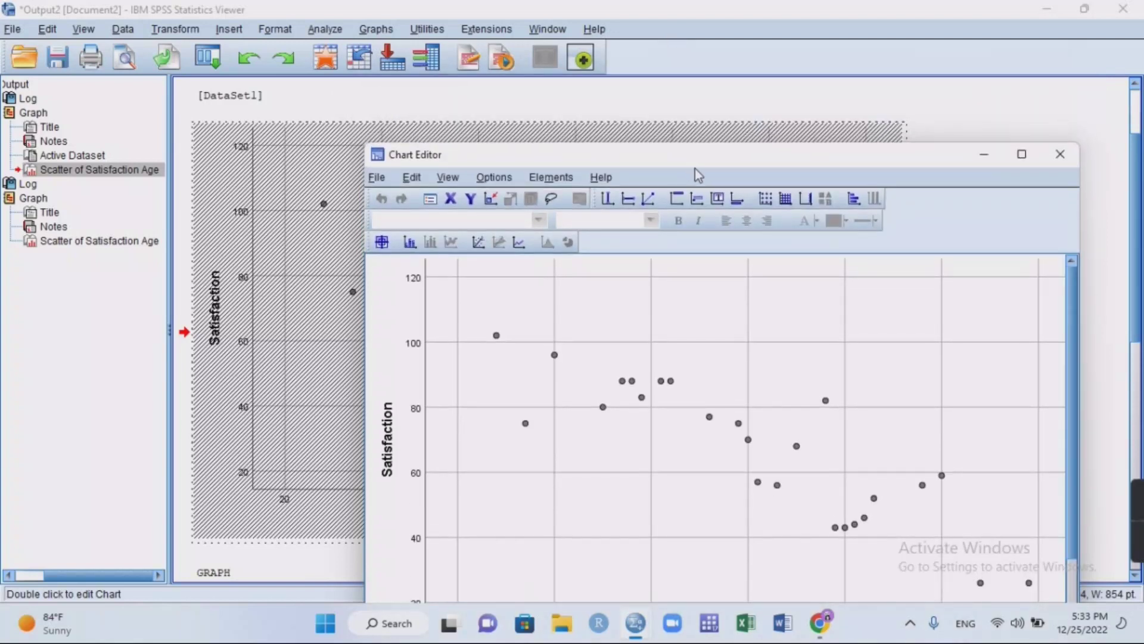
{"action": "left_click", "coordinate": [677, 96]}
{"action": "left_click_drag", "start_coordinate": [688, 165], "coordinate": [657, 67]}
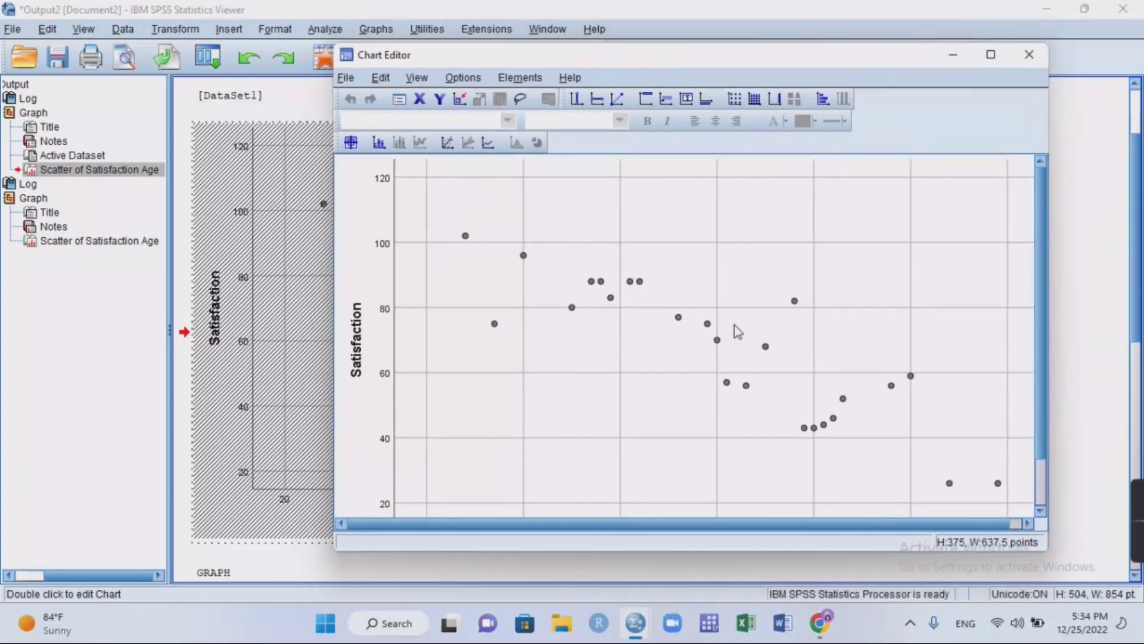
Step: Add a fit line at total to the scatterplot
{"action": "left_click", "coordinate": [447, 143]}
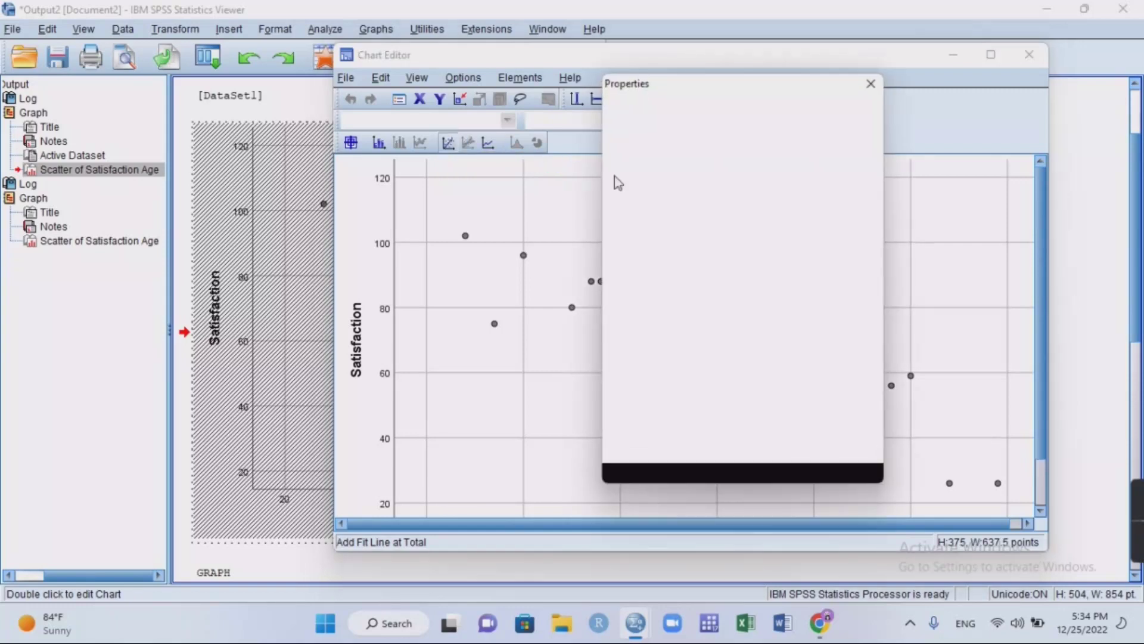